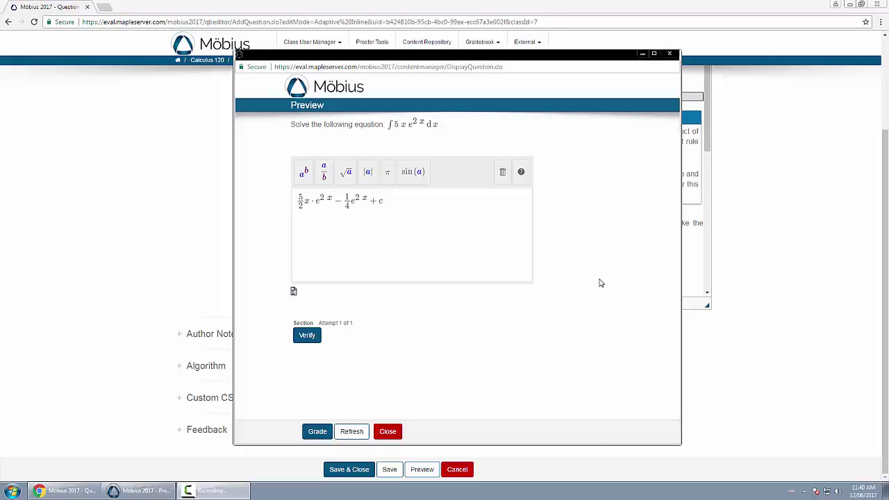
Step: Verify the entered integral answer and grade it as correct
drag(451, 127, 368, 125)
click(471, 132)
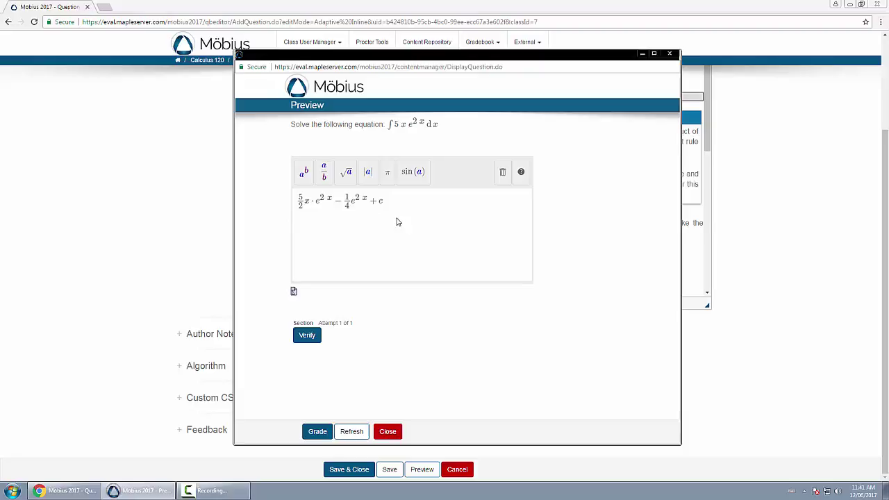
click(309, 336)
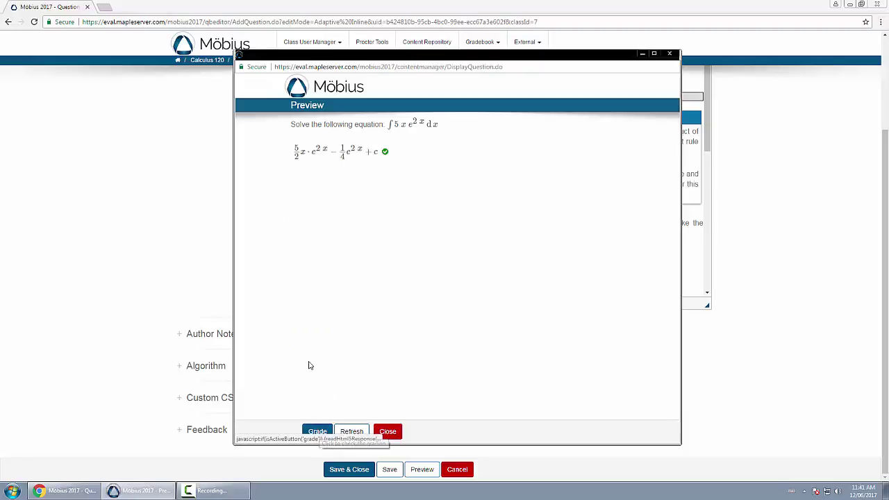
click(316, 432)
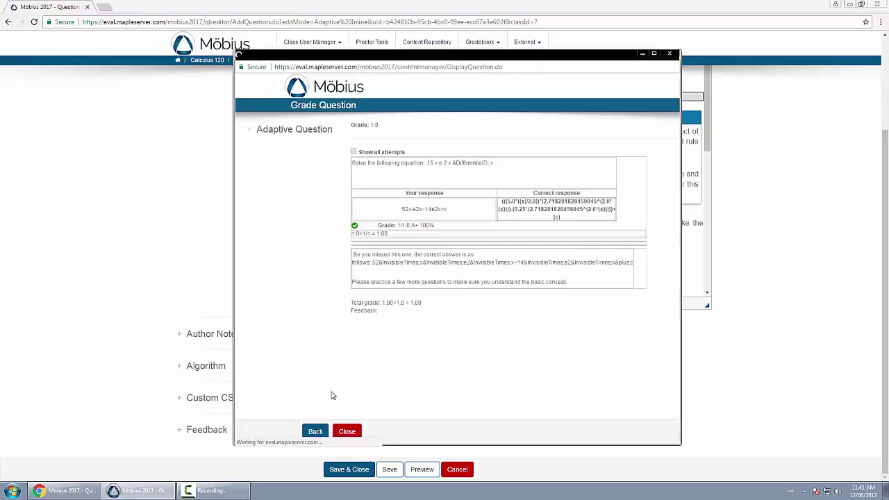
Step: Confirm the 1.0 grade, then return to the preview's answer box
drag(386, 126, 352, 125)
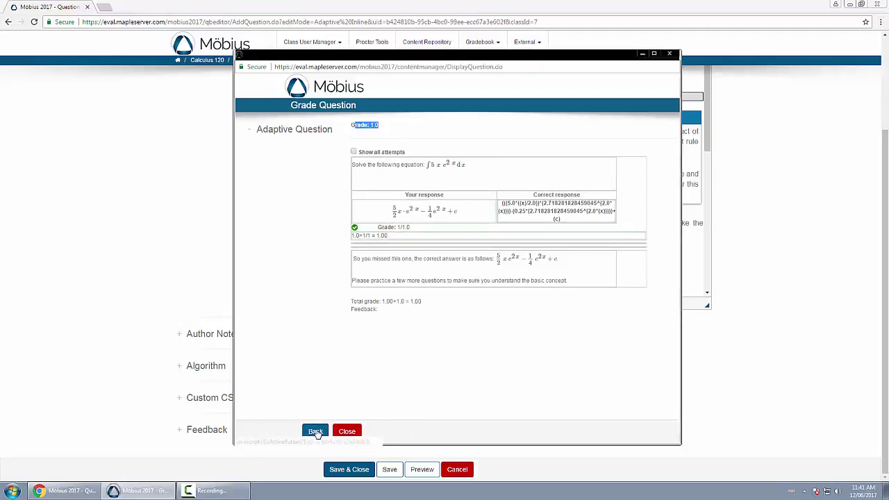
click(313, 430)
click(371, 225)
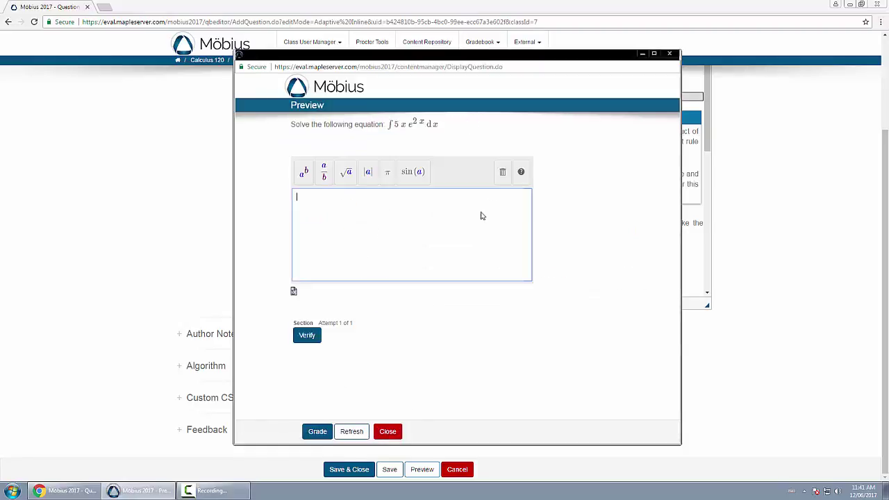
Step: Switch the answer to plain text and verify it blank to reveal the u, du, dv, v steps
click(293, 291)
click(321, 153)
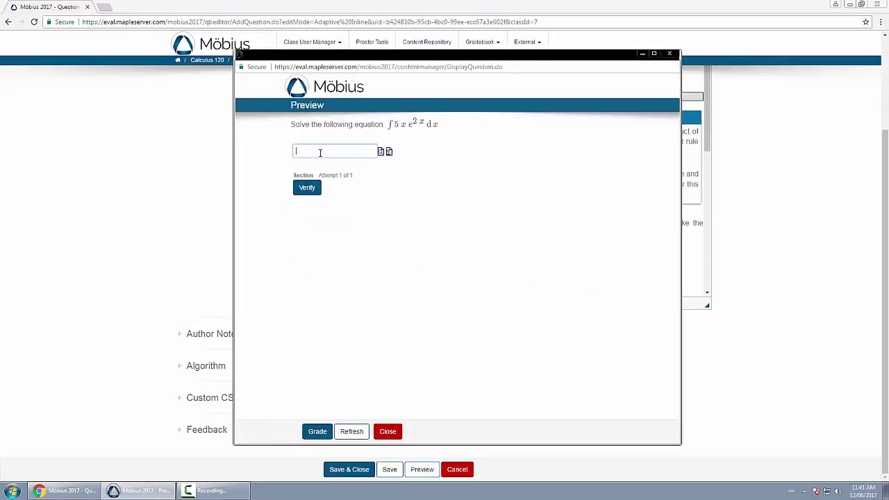
click(313, 188)
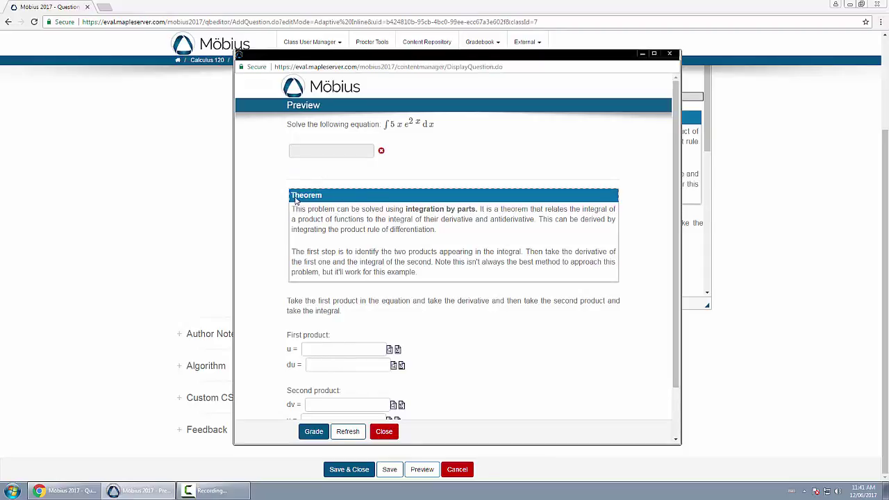
Step: Enter 5*x for u, 5 dx for du, exp(2x) for dv and d for v
click(328, 347)
text(5*x)
click(329, 362)
text(5 dx)
click(325, 405)
text(exp(2x)
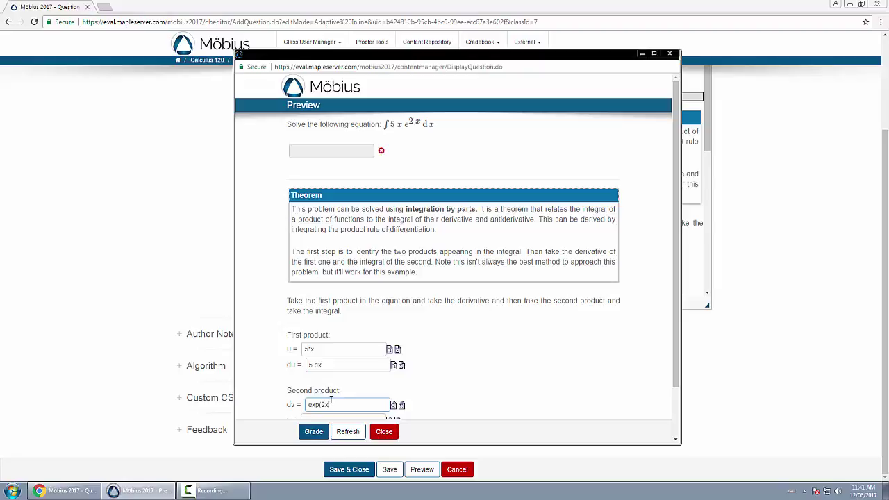
text())
key(Tab)
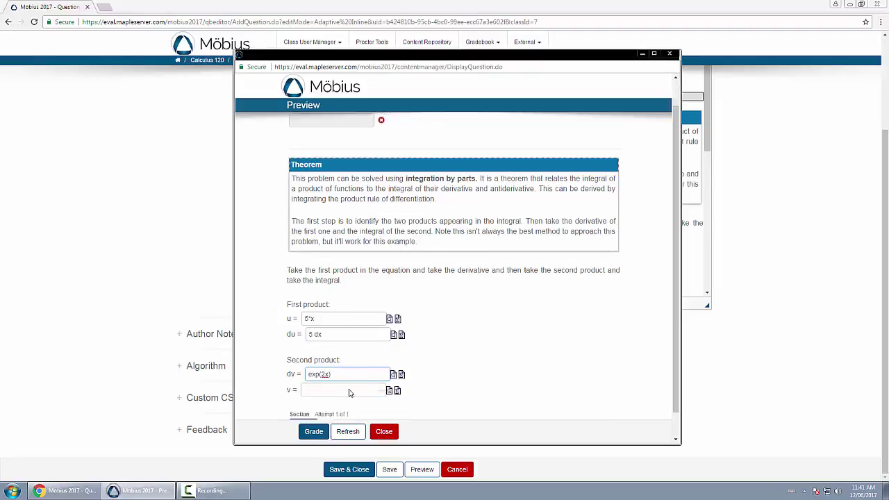
text(df)
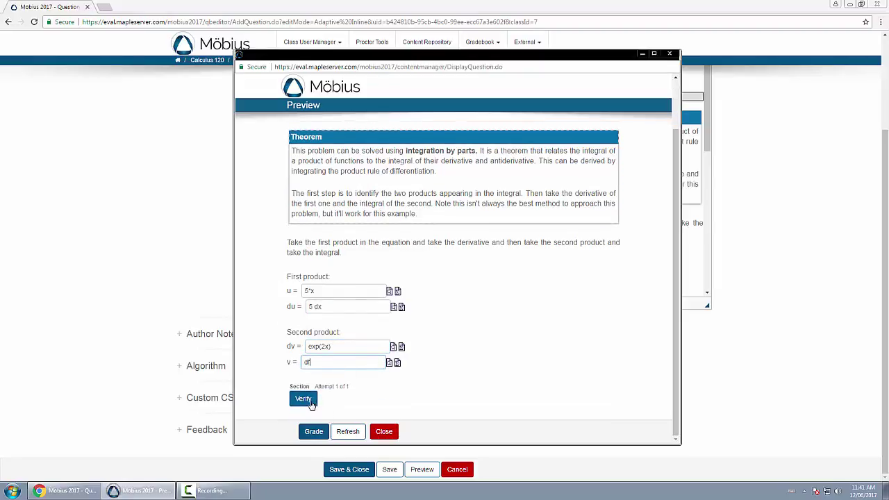
Step: Verify the products and the empty final answer to see the 'missed' feedback, then close the preview
click(312, 401)
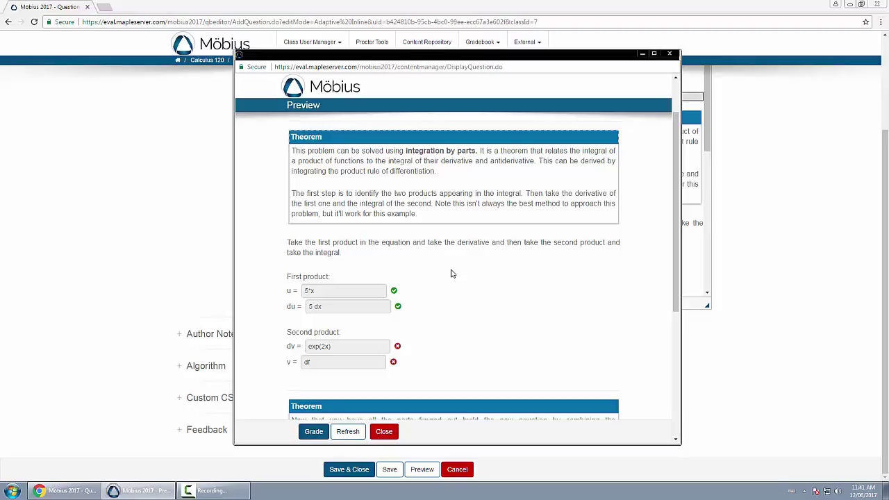
scroll(451, 274, down, 3)
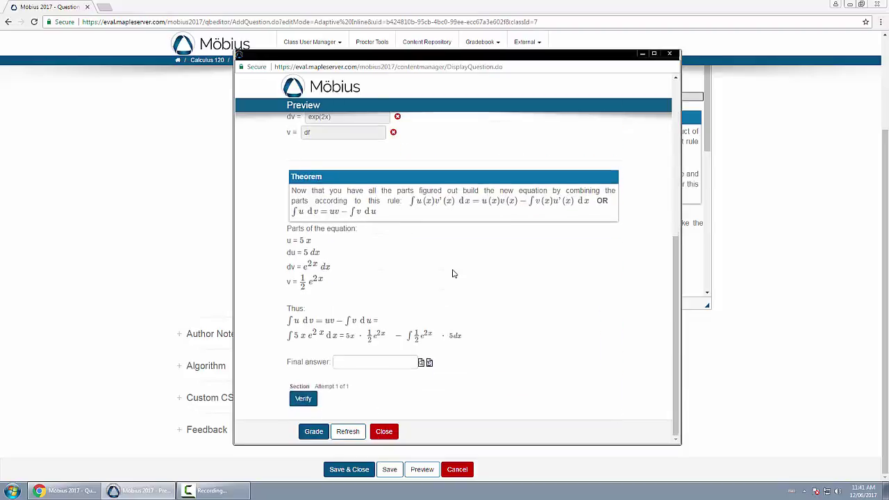
click(303, 398)
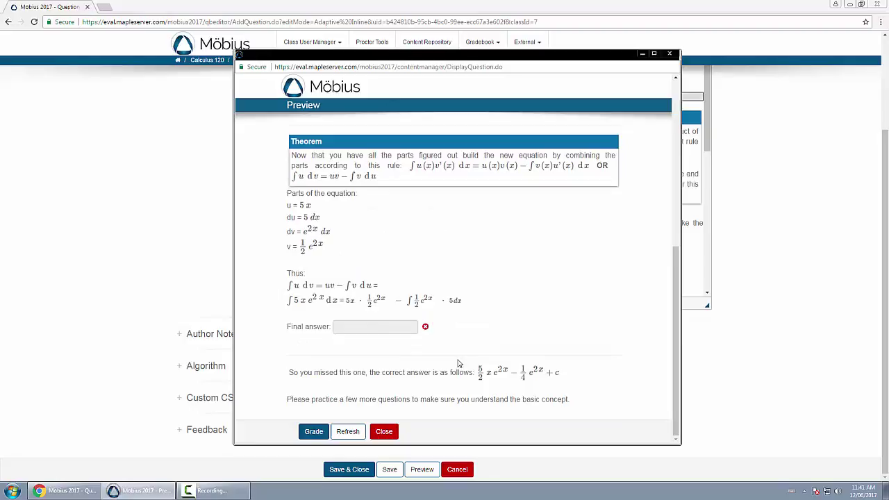
click(384, 431)
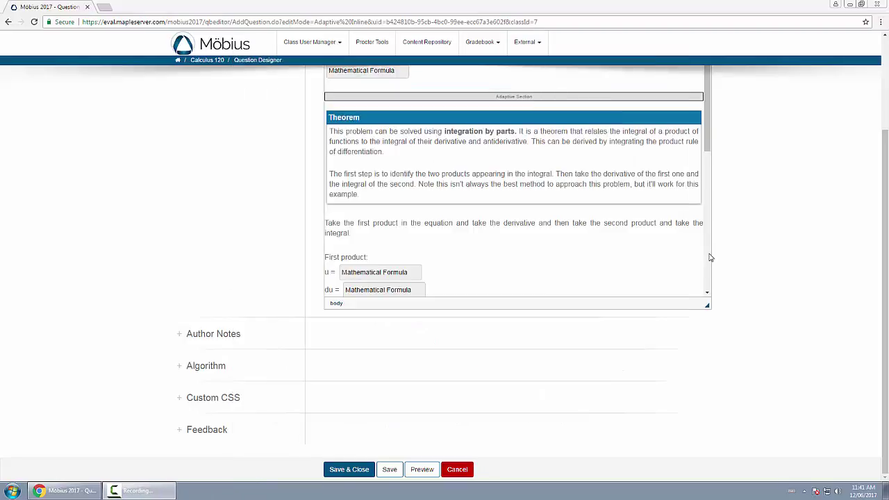
scroll(741, 277, up, 2)
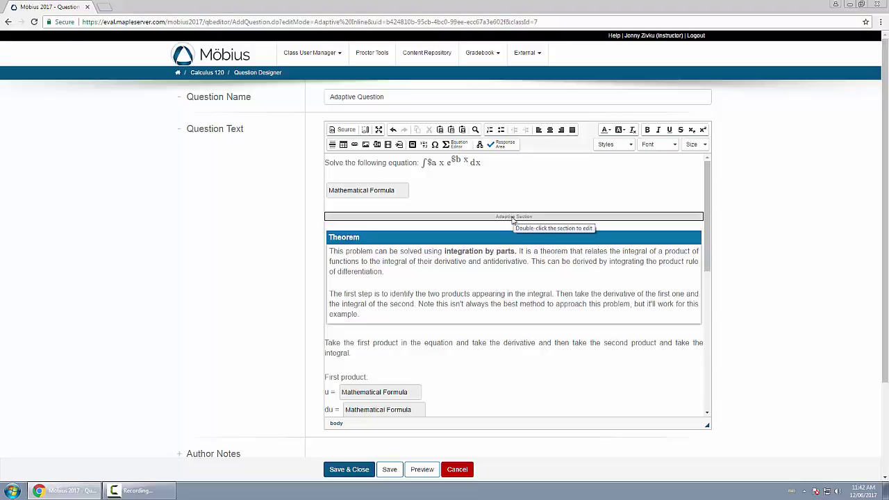
double_click(514, 216)
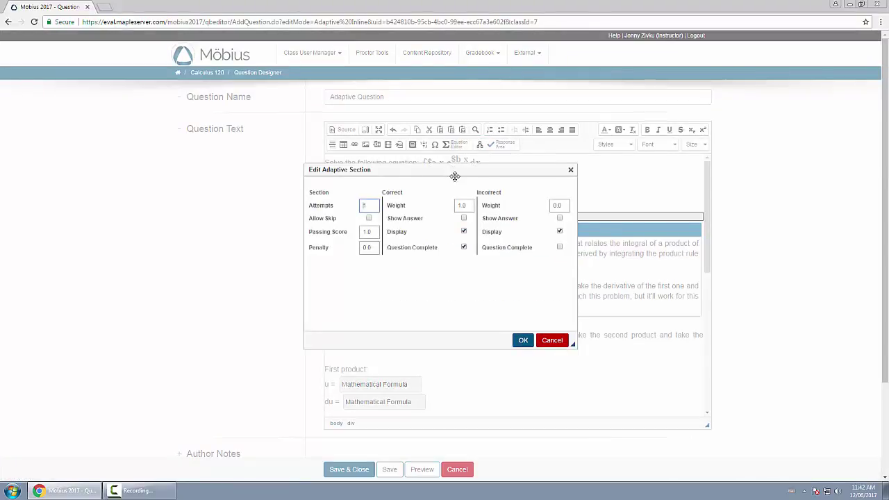
drag(452, 170, 502, 248)
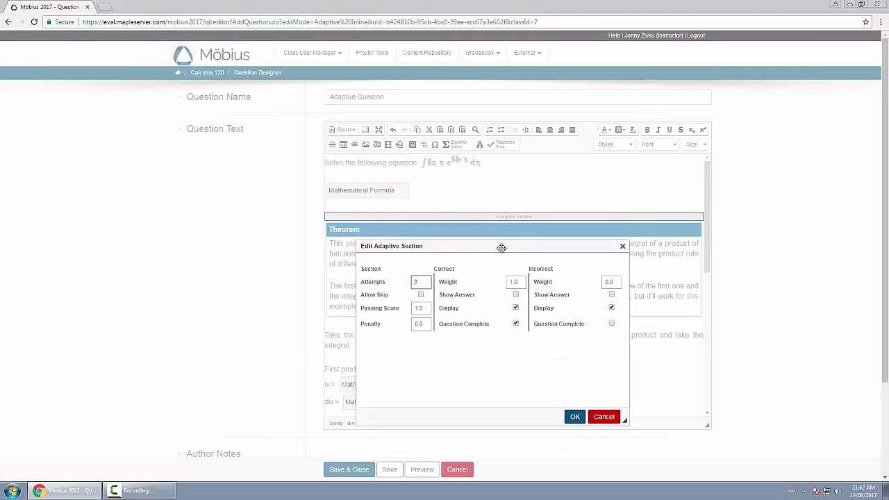
click(413, 281)
click(604, 419)
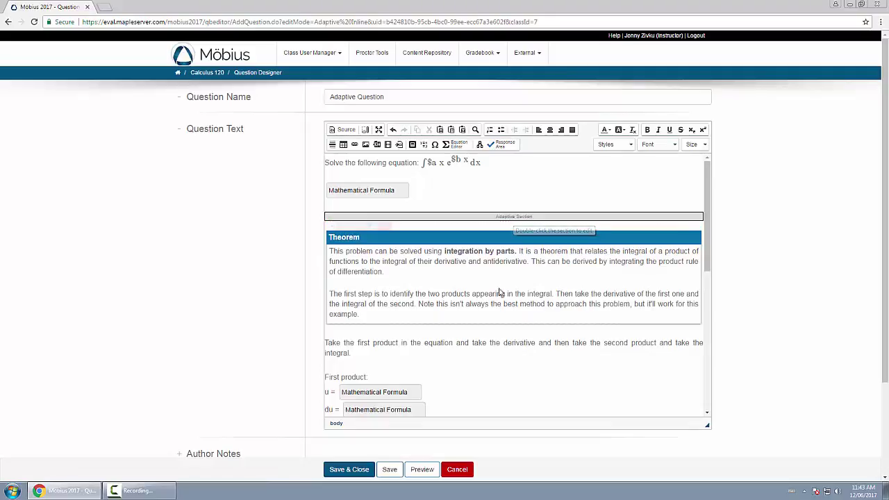
double_click(515, 217)
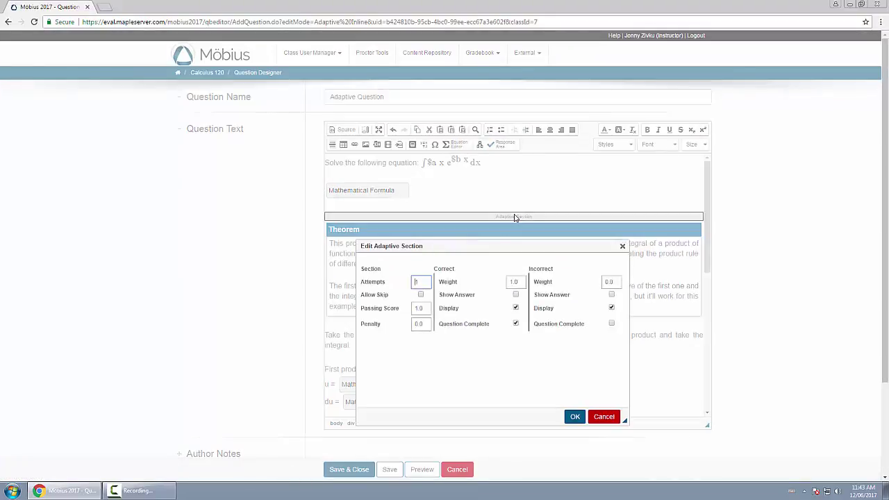
click(516, 323)
click(597, 418)
Step: Open the second Adaptive Section's settings: 1 attempt, passing score 1.0, Question Complete unticked
scroll(421, 302, down, 3)
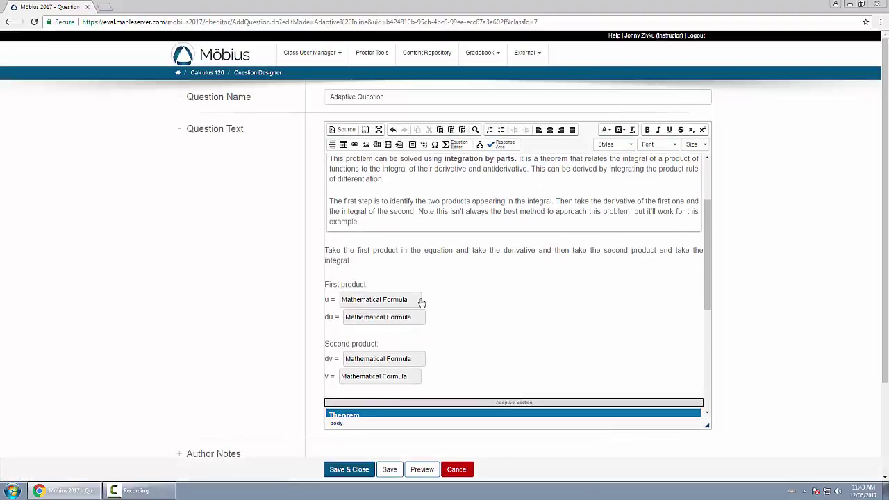
scroll(423, 312, down, 1)
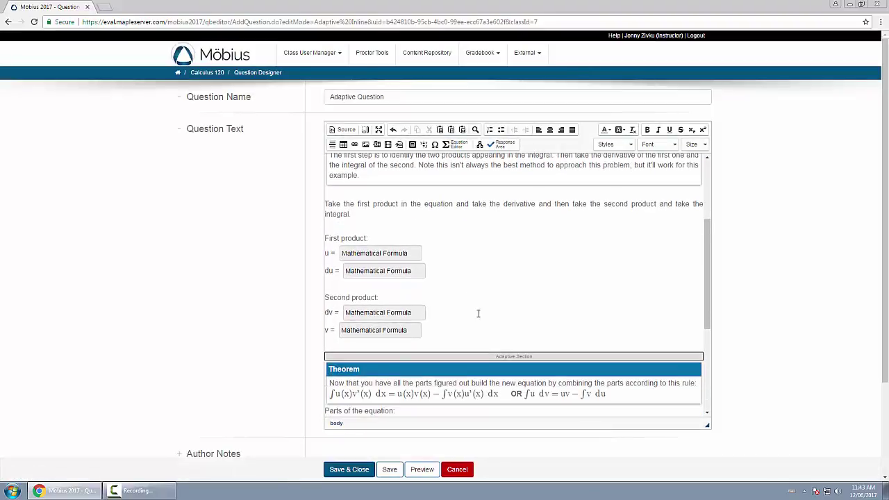
double_click(511, 359)
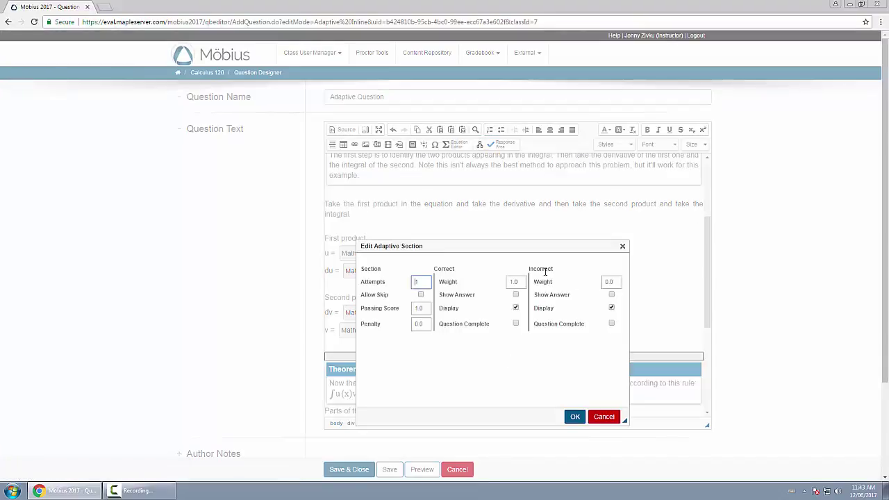
Step: Close the second section's settings unchanged, then view and cancel the final Adaptive Section's settings
click(601, 413)
scroll(518, 315, down, 5)
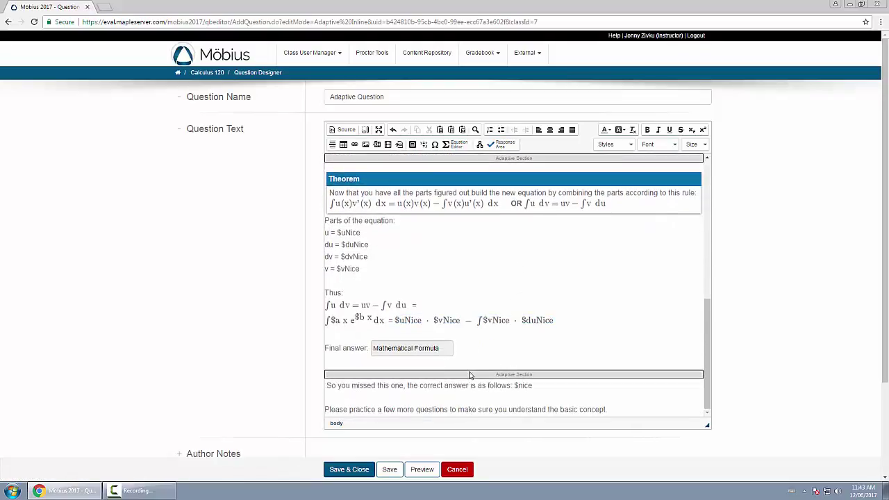
double_click(470, 375)
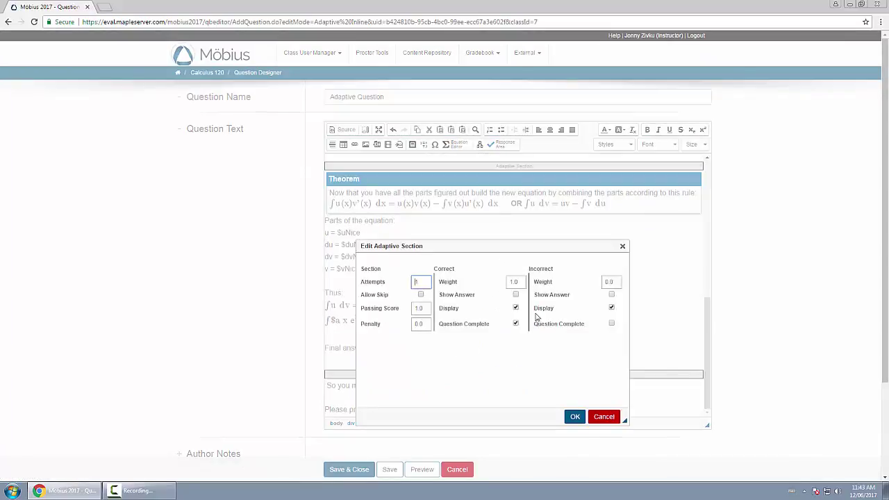
click(608, 421)
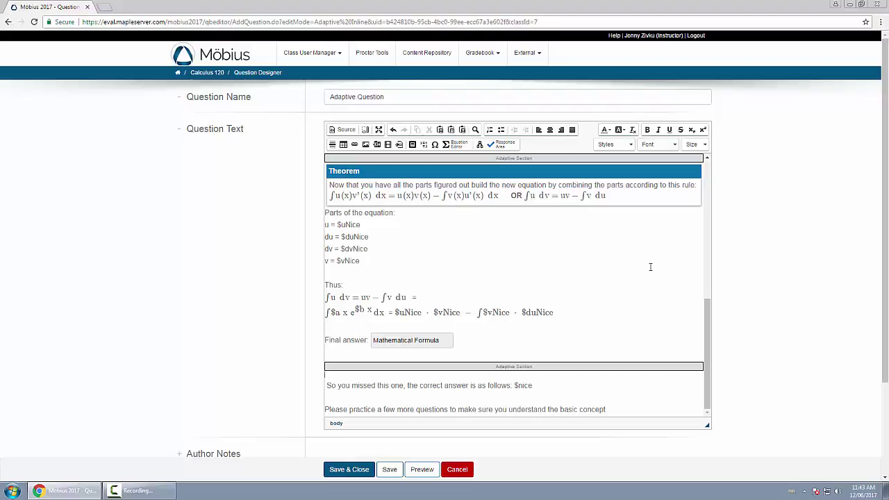
scroll(650, 267, up, 10)
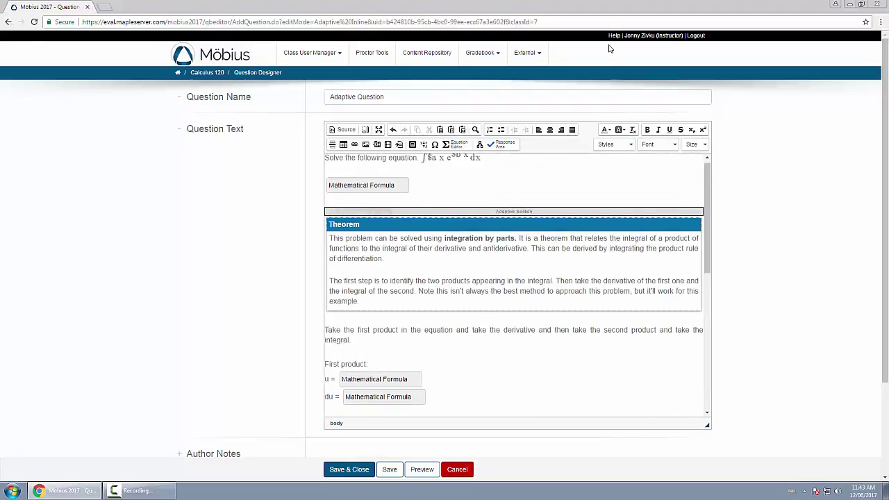